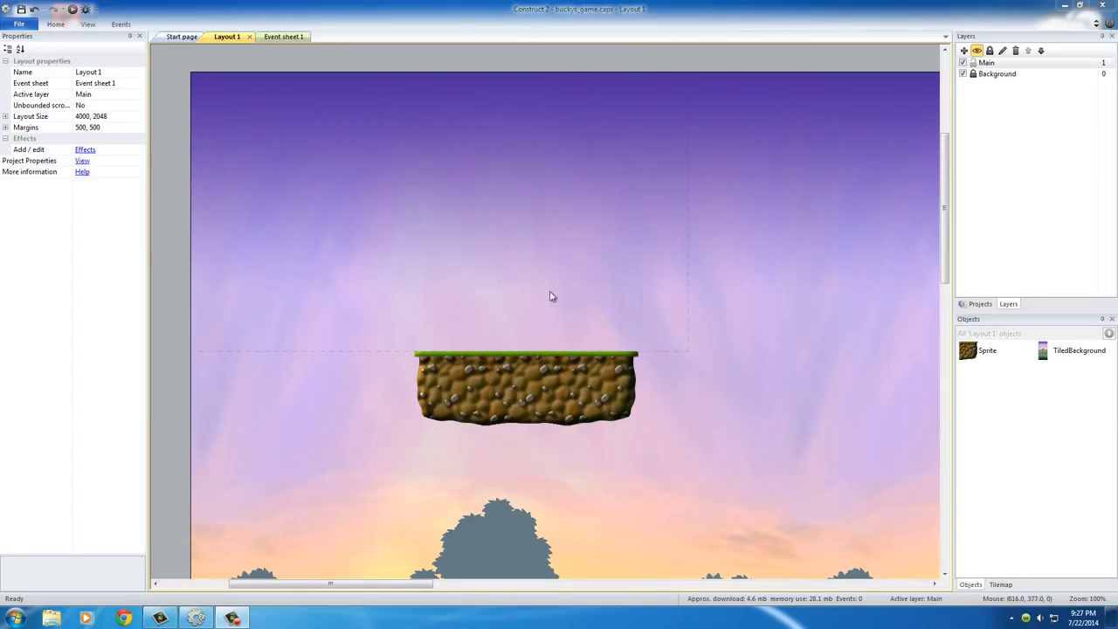
Step: Insert a new Sprite object on the Main layer, placed above the grass-topped platform
double_click(522, 241)
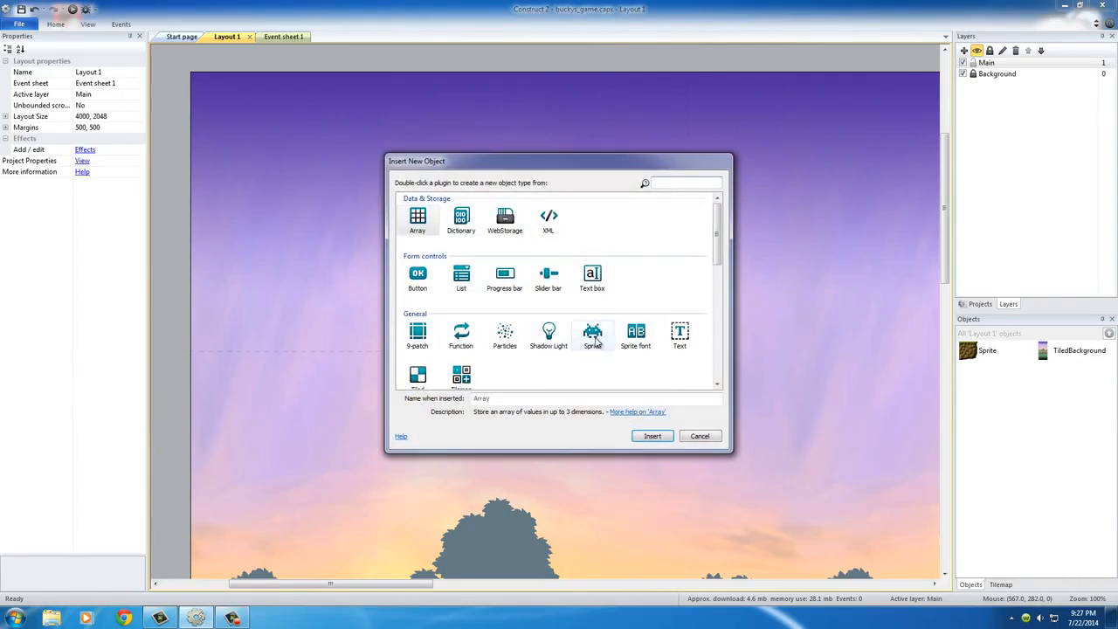
click(603, 336)
click(652, 436)
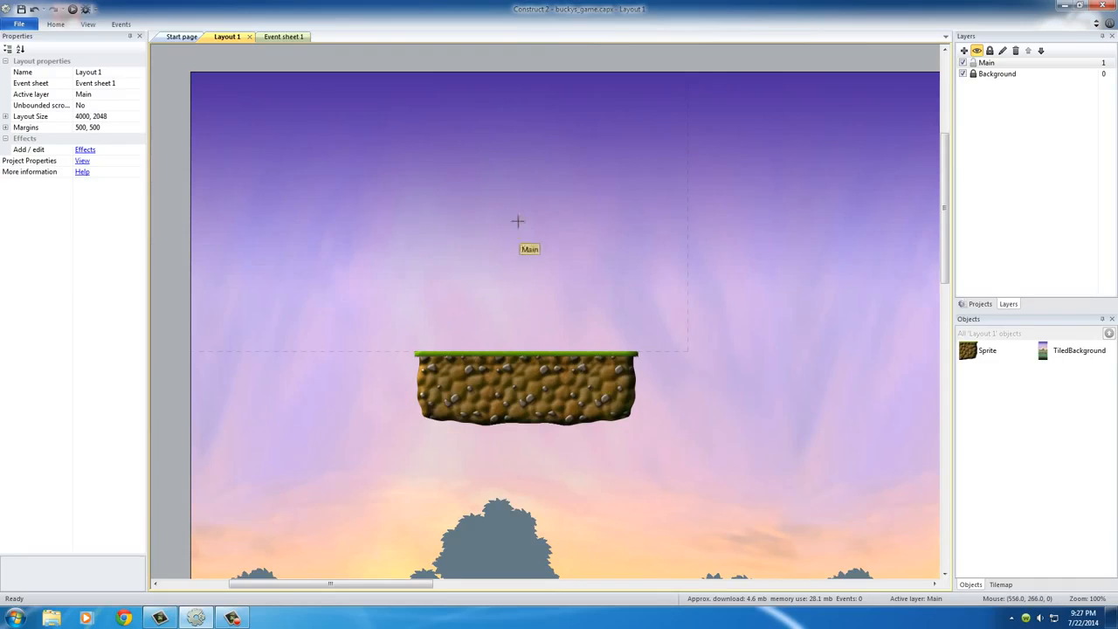
click(519, 205)
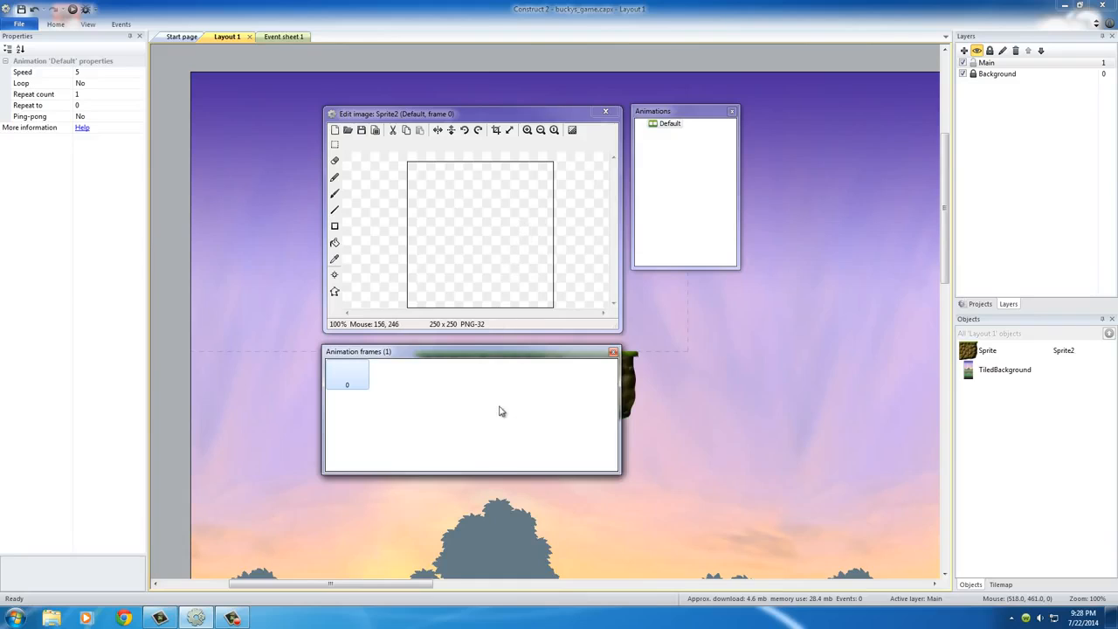
Step: Start a sprite strip import for the new sprite's animation and browse to the Sprites > Jungle Platformer > Player > Idle folder
right_click(472, 446)
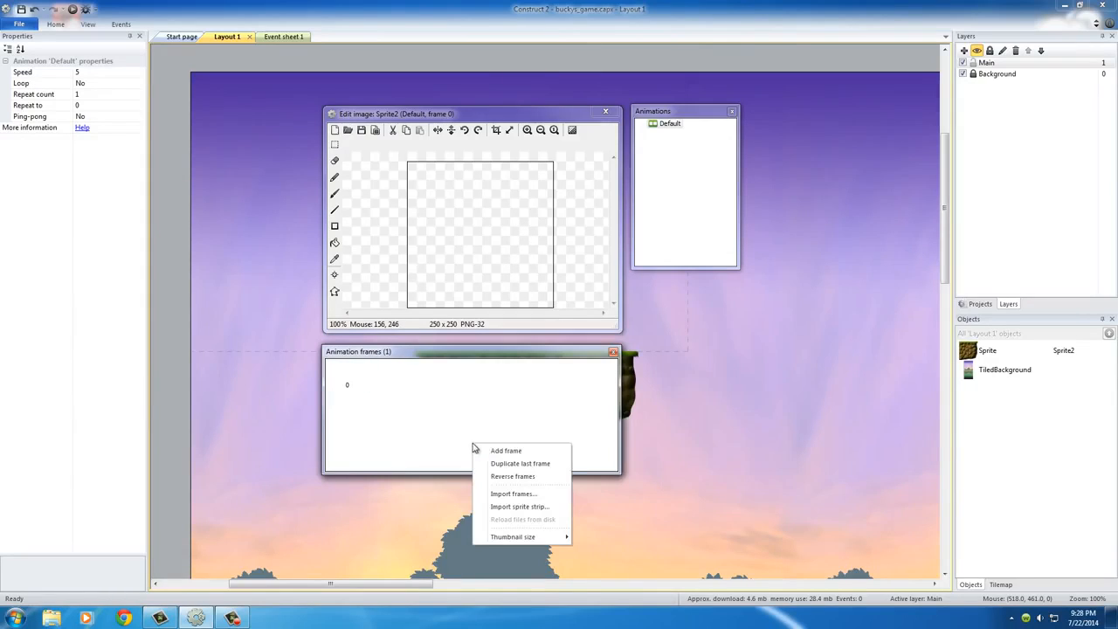
click(520, 506)
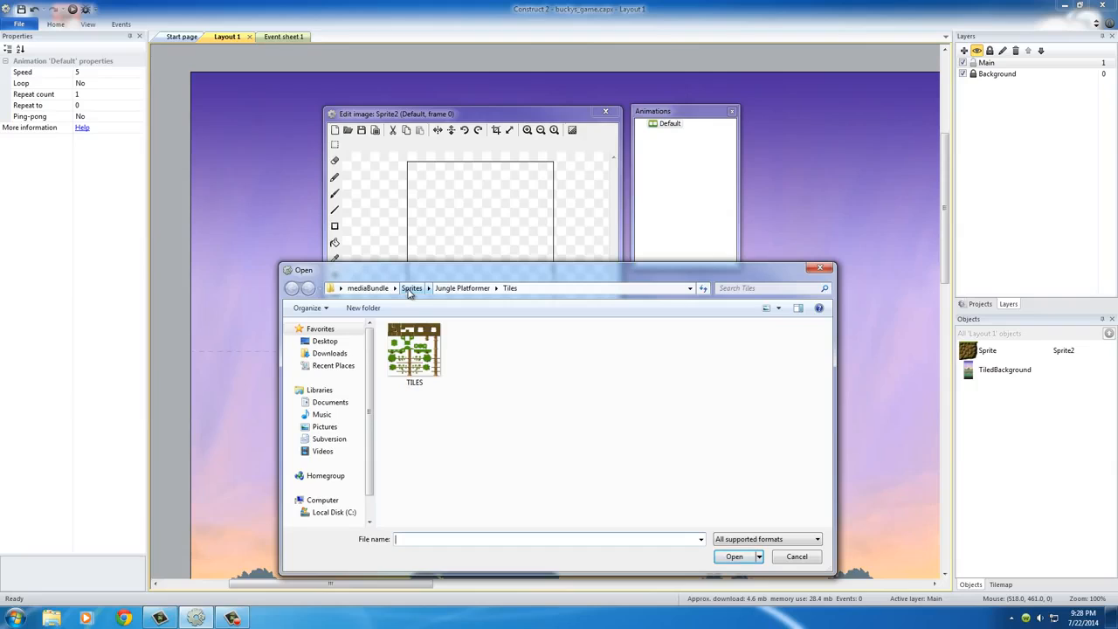
click(410, 289)
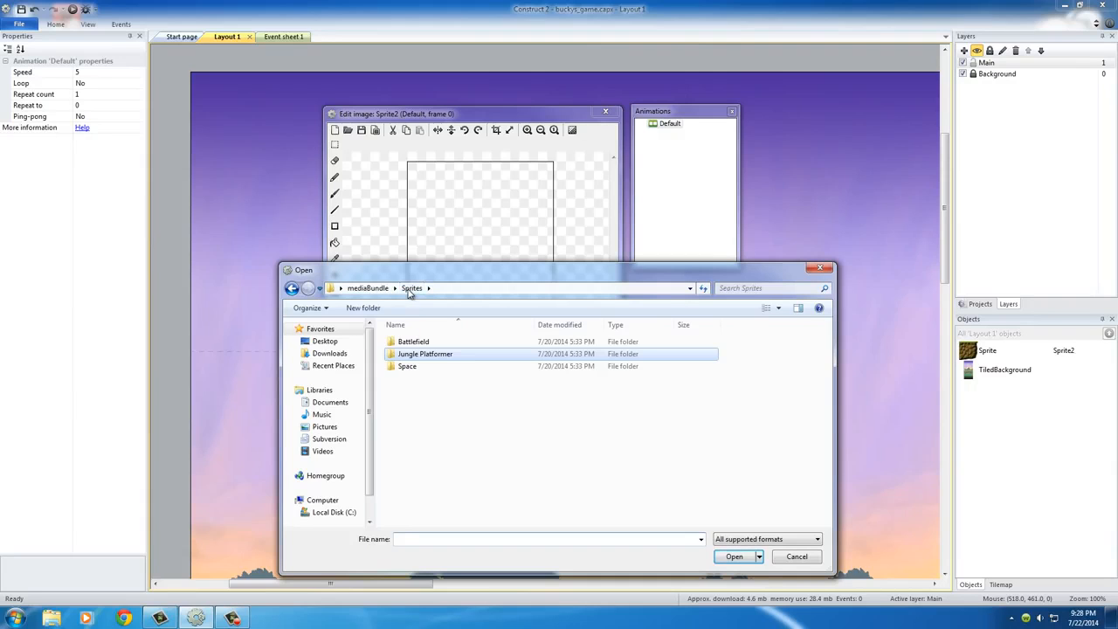
double_click(398, 354)
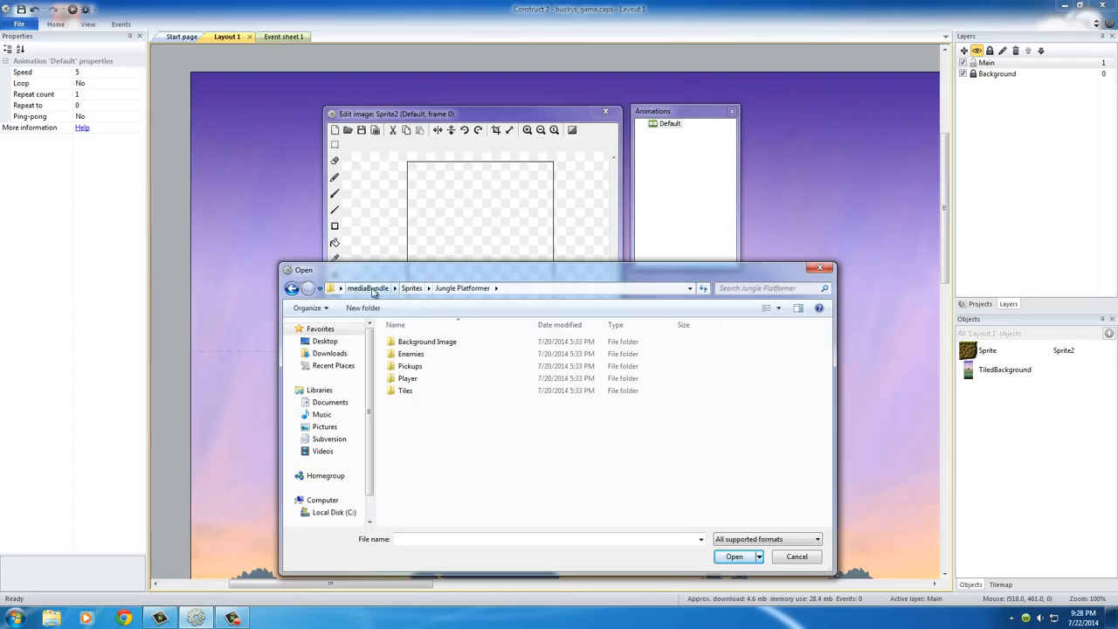
click(384, 289)
double_click(392, 380)
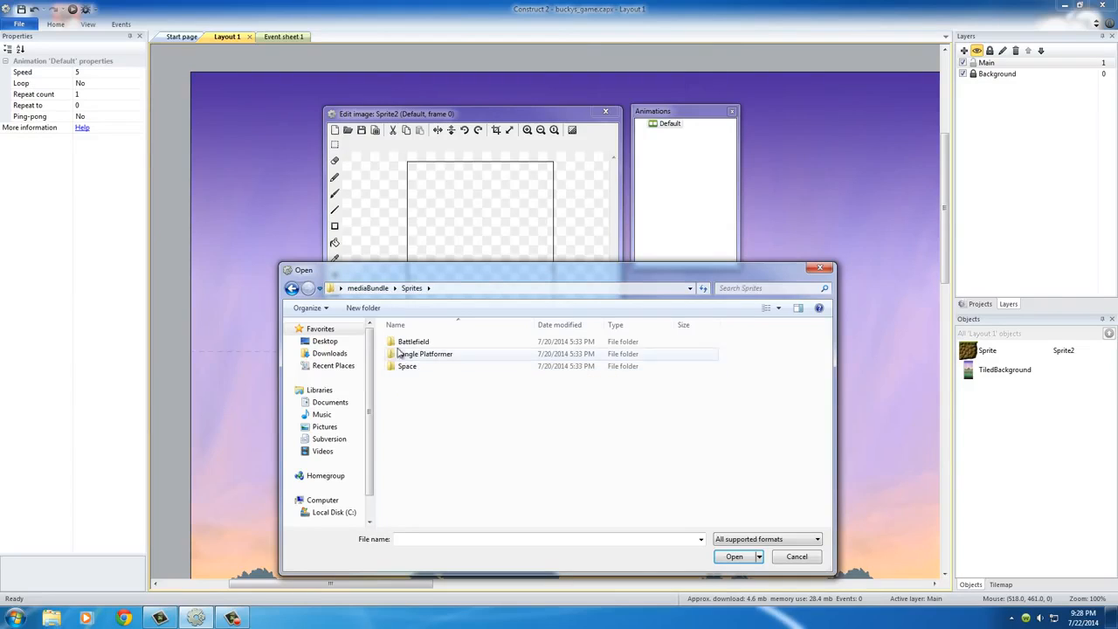
double_click(392, 358)
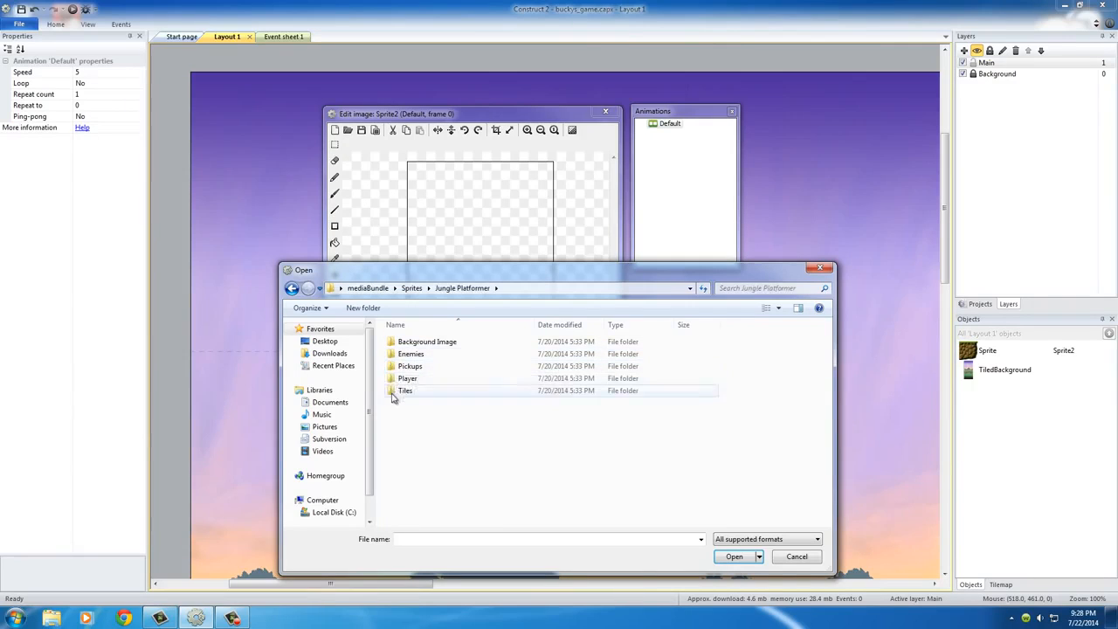
click(392, 381)
double_click(392, 381)
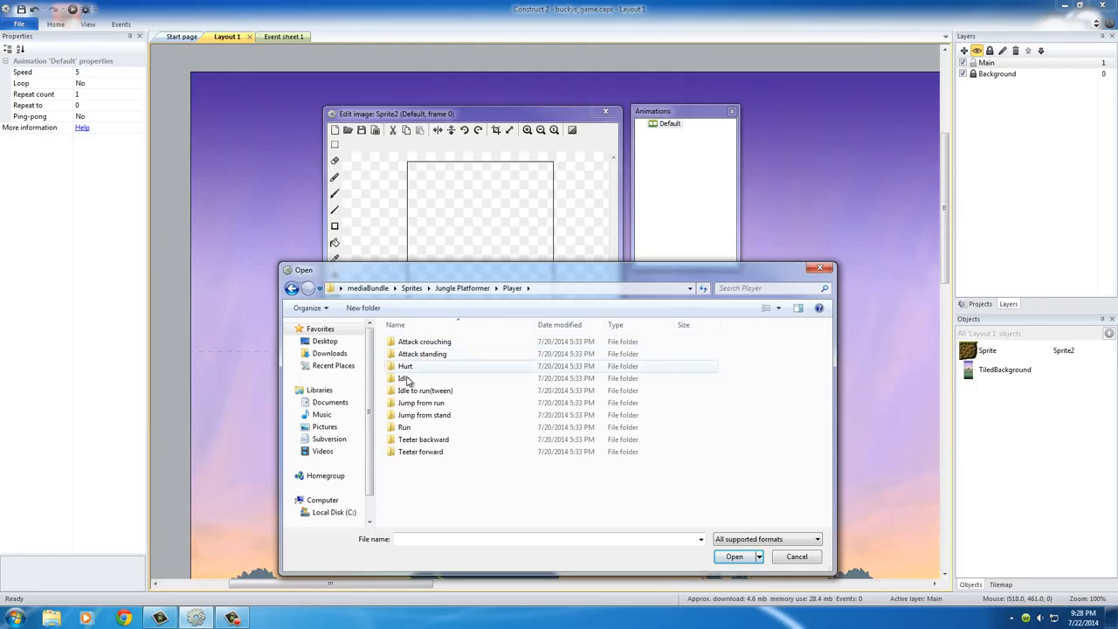
click(404, 428)
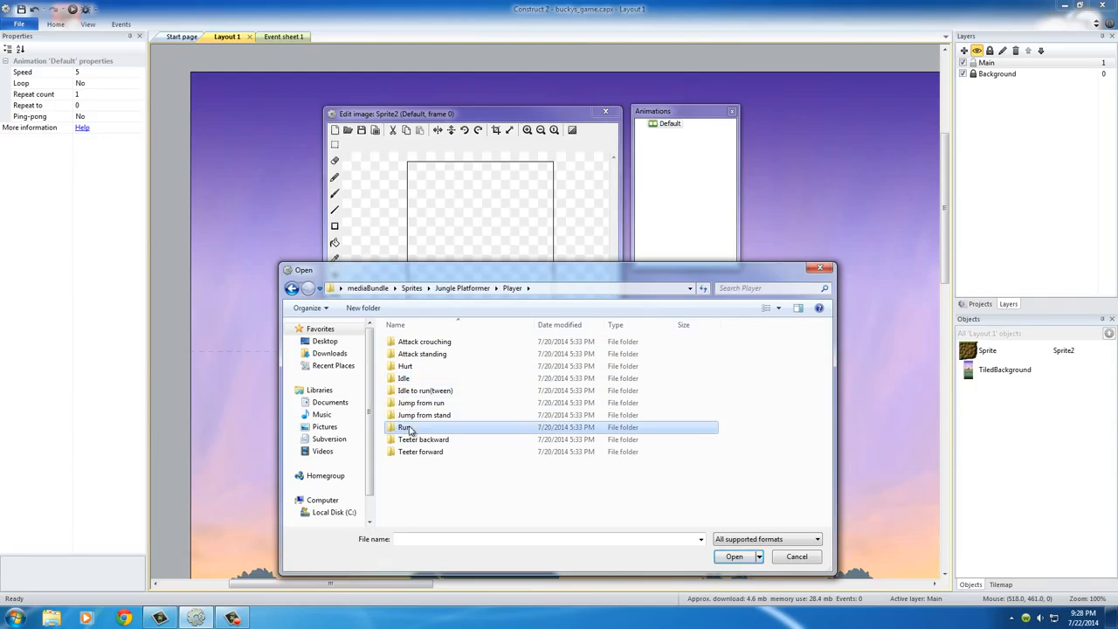
click(415, 417)
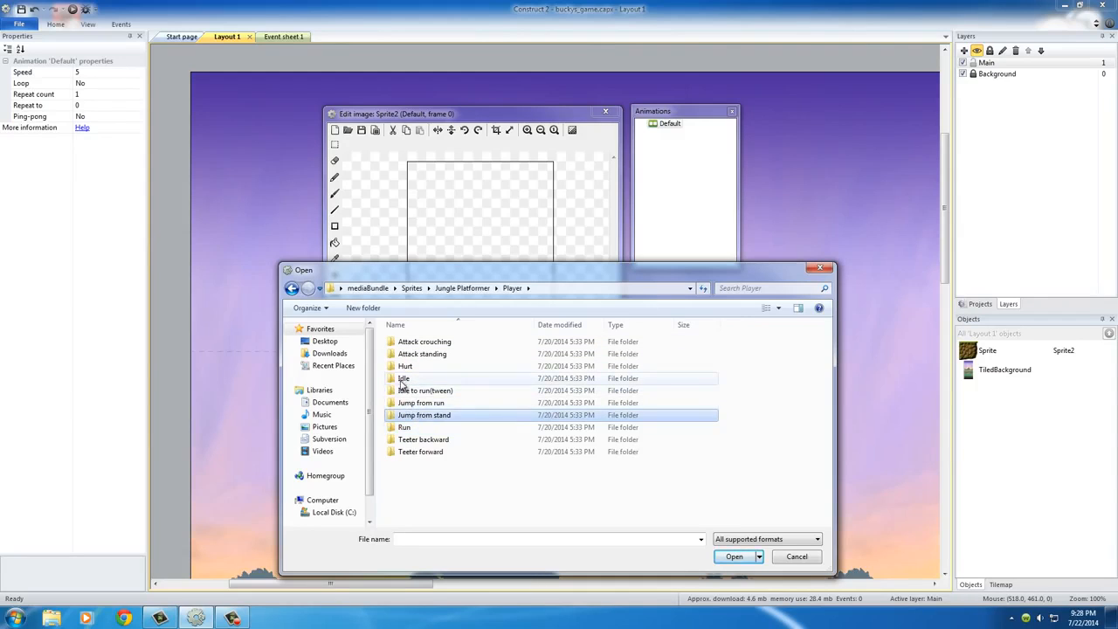
click(391, 381)
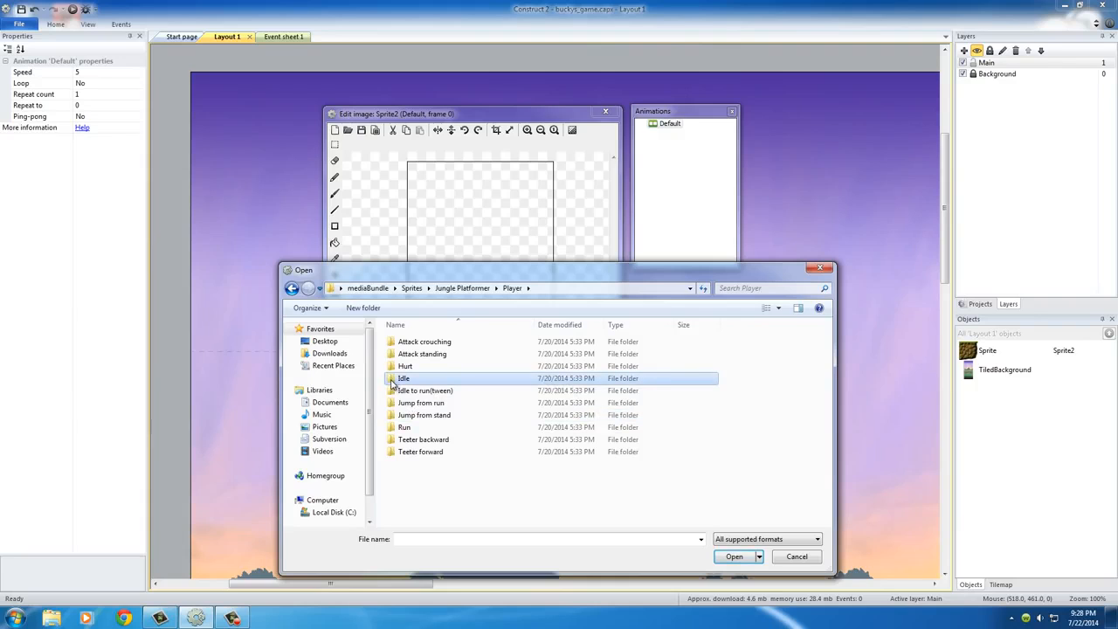
double_click(392, 380)
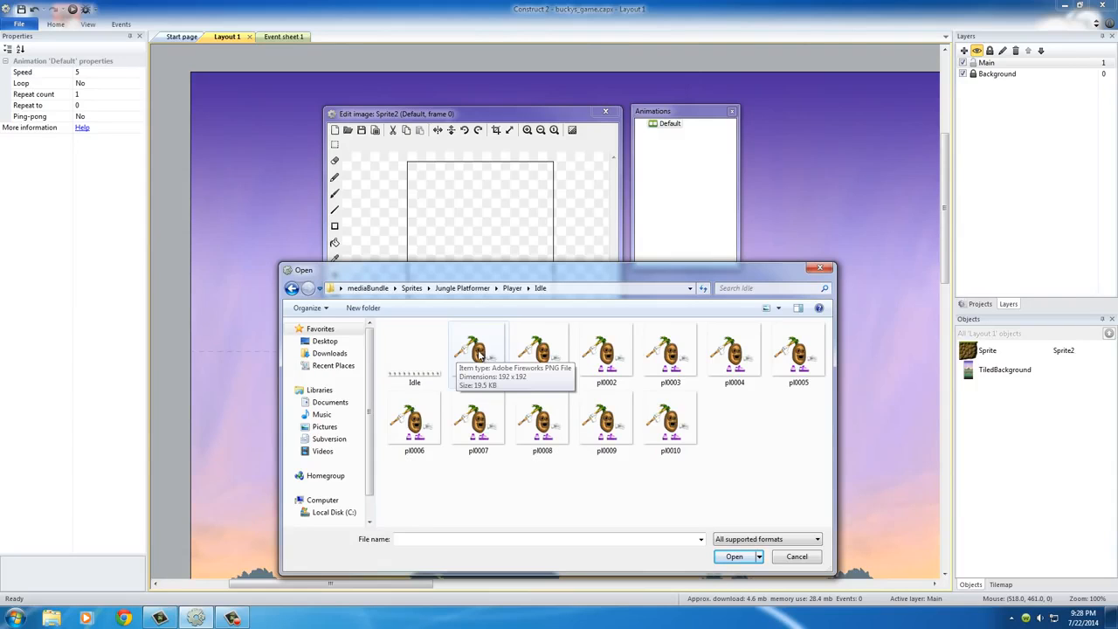
Step: Preview the Idle strip image in the photo viewer to examine how many frames it holds, and close the preview
click(412, 369)
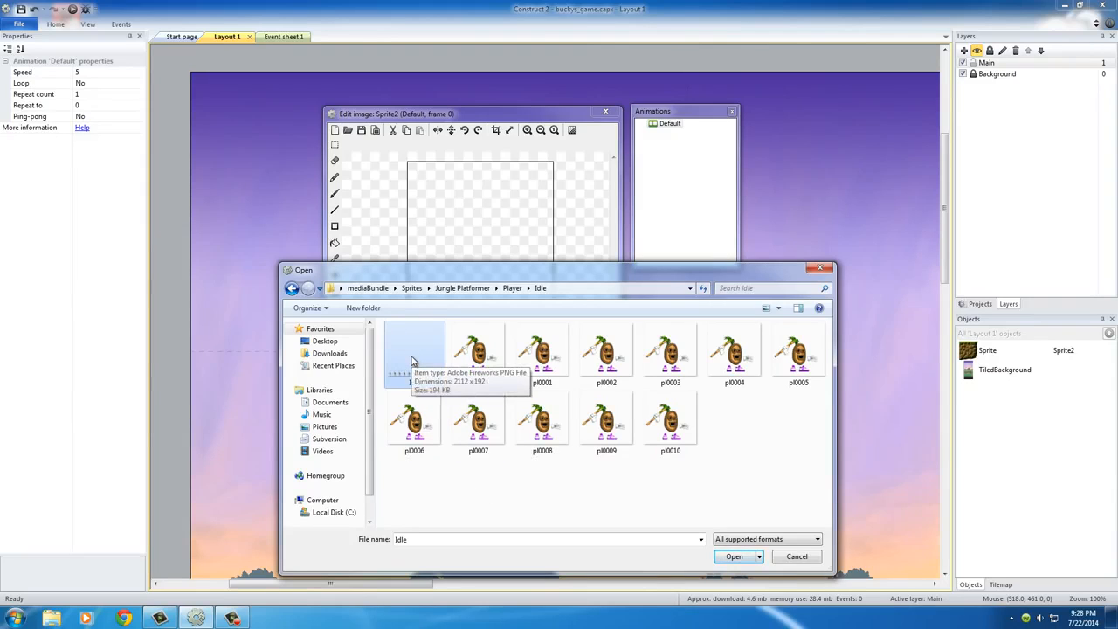
right_click(413, 360)
click(339, 294)
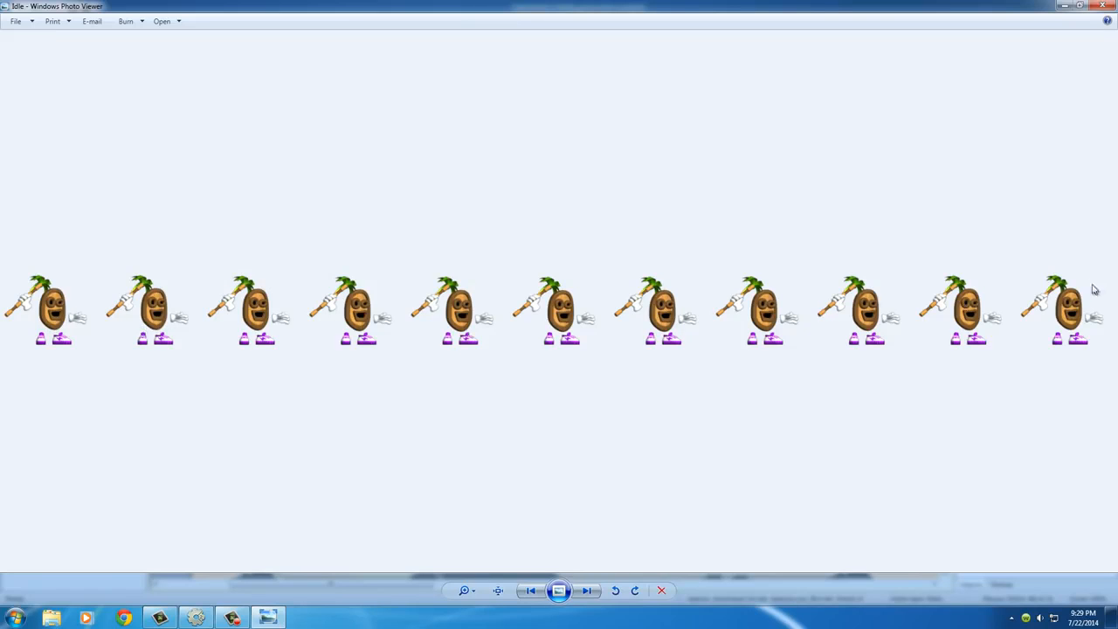
click(1102, 6)
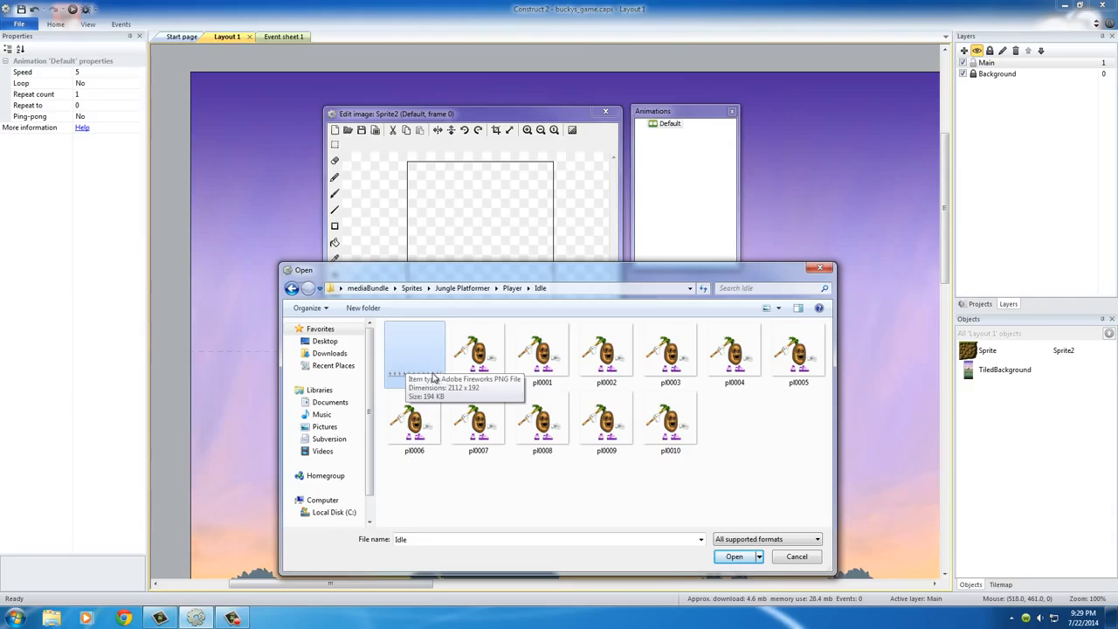
Step: Import the Idle sprite strip with 11 horizontal cells and 1 vertical cell
click(738, 559)
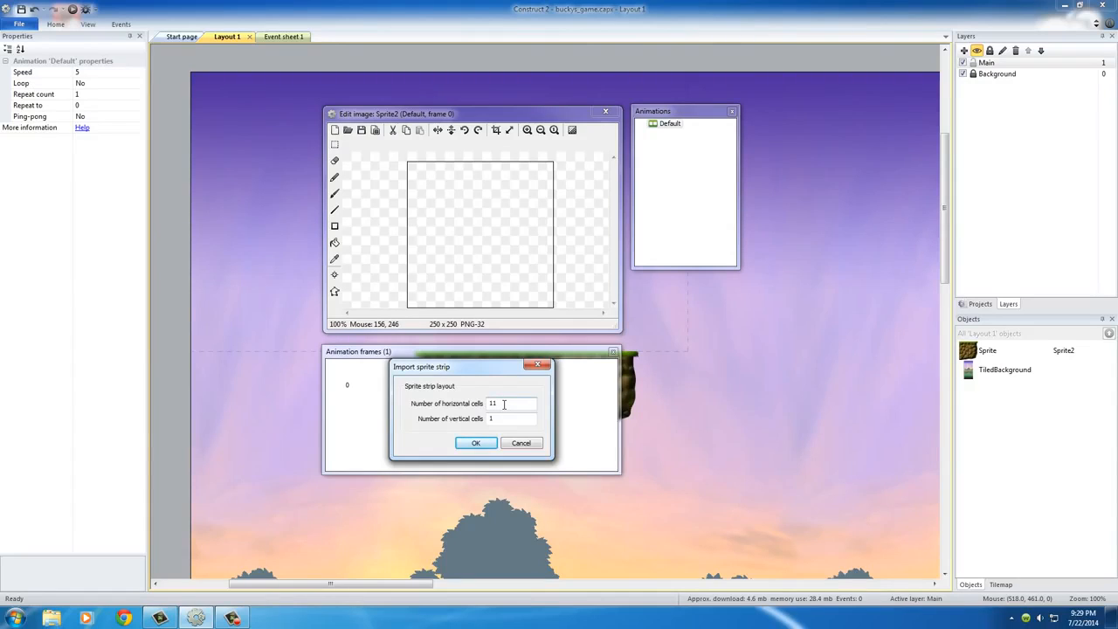
drag(504, 403, 486, 402)
click(476, 444)
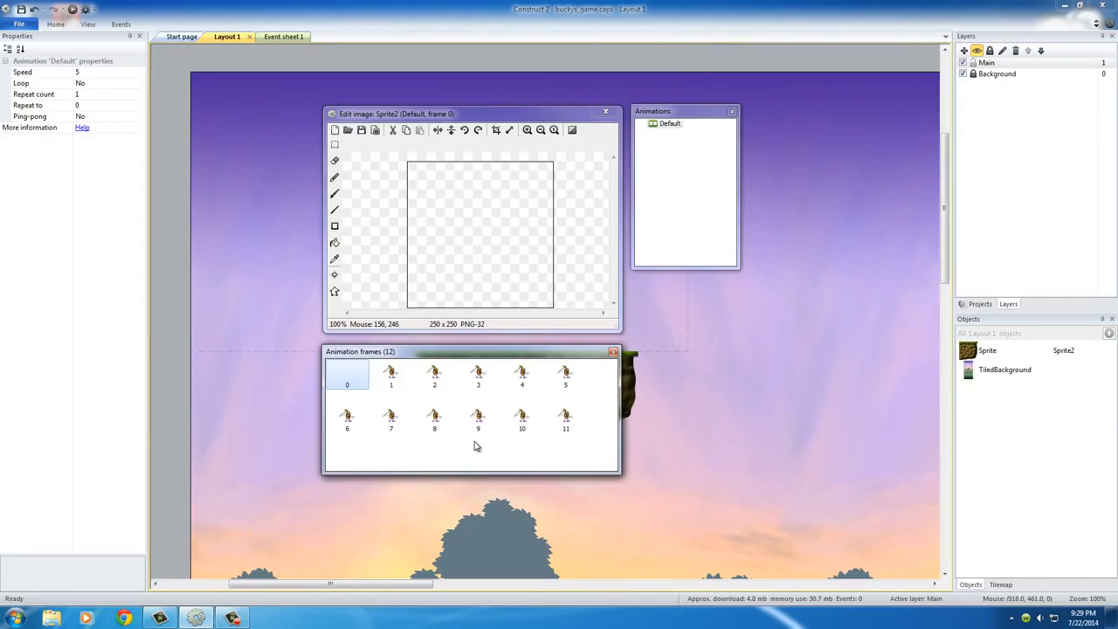
Step: Delete the blank frame 0 and crop the transparent edges of the entire animation
click(390, 375)
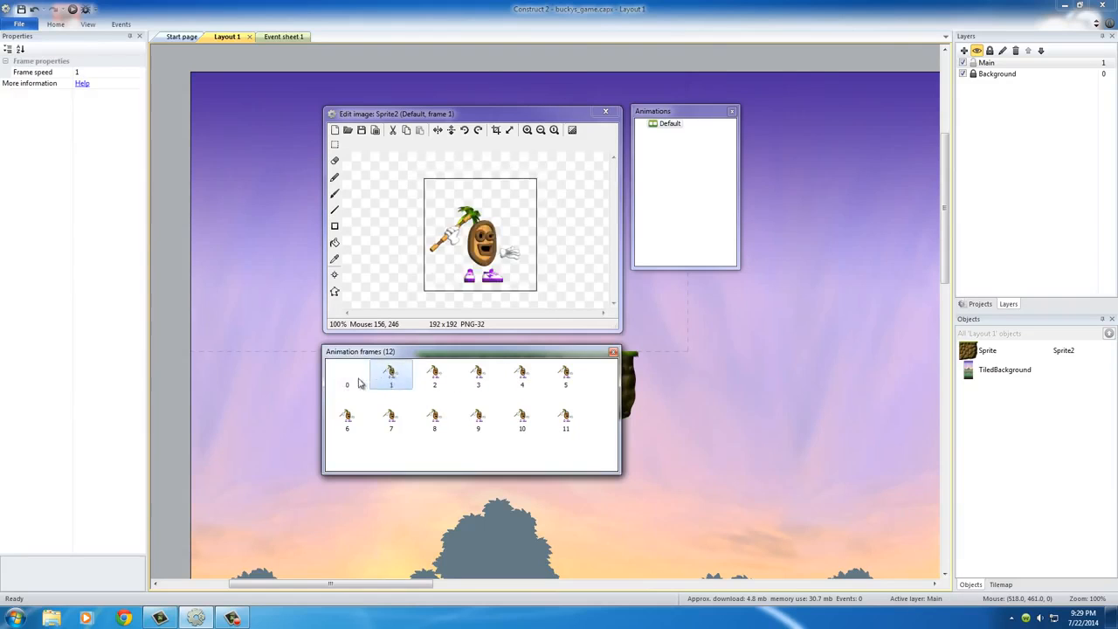
click(348, 376)
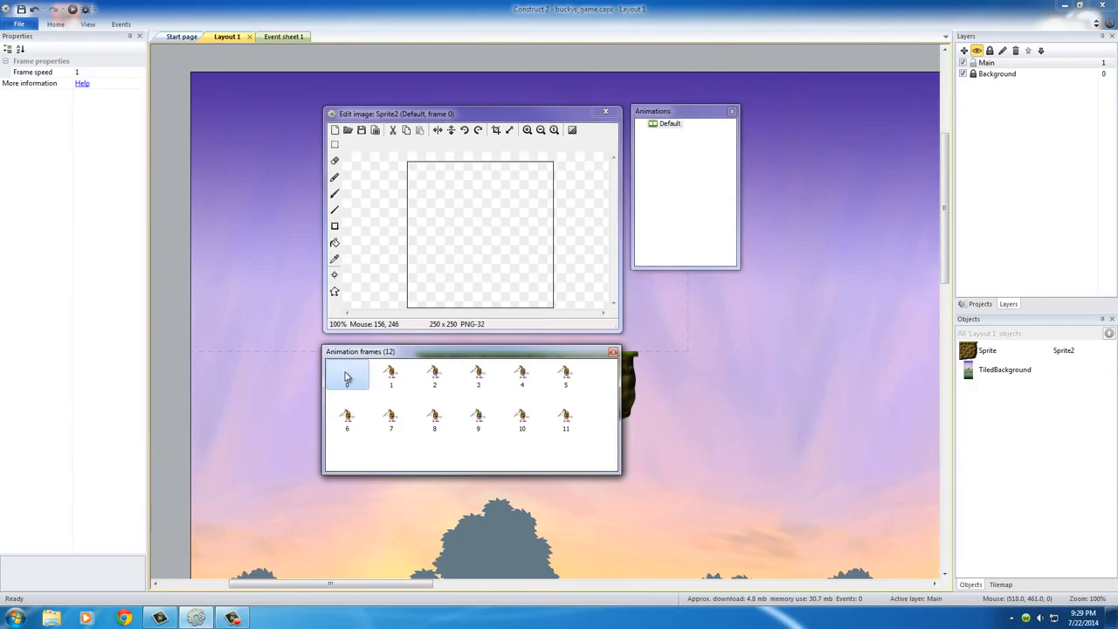
right_click(346, 377)
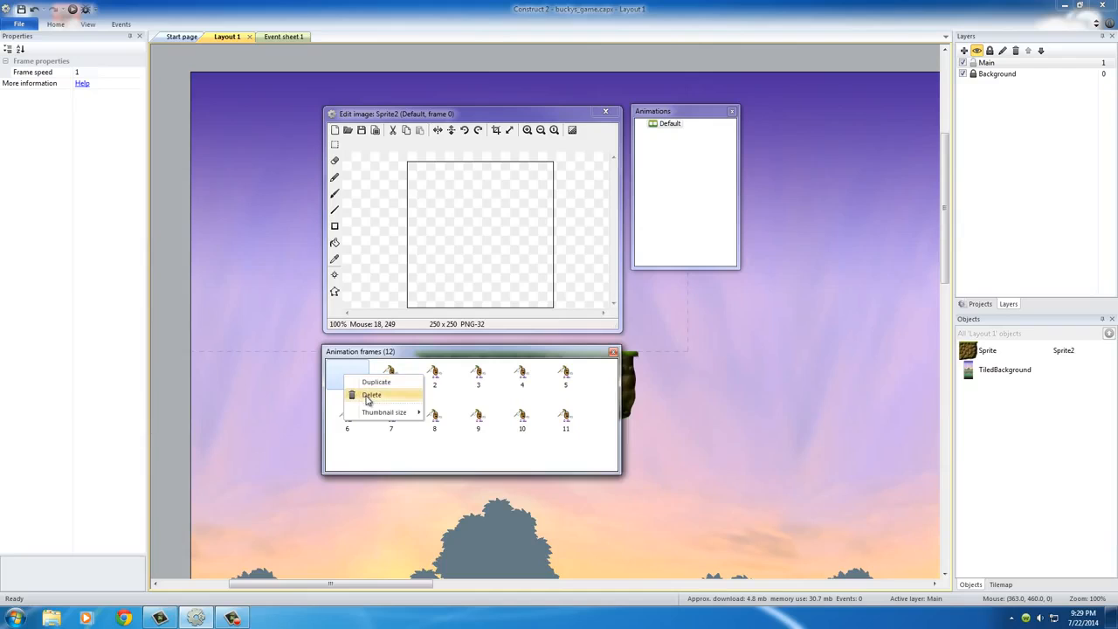
click(368, 396)
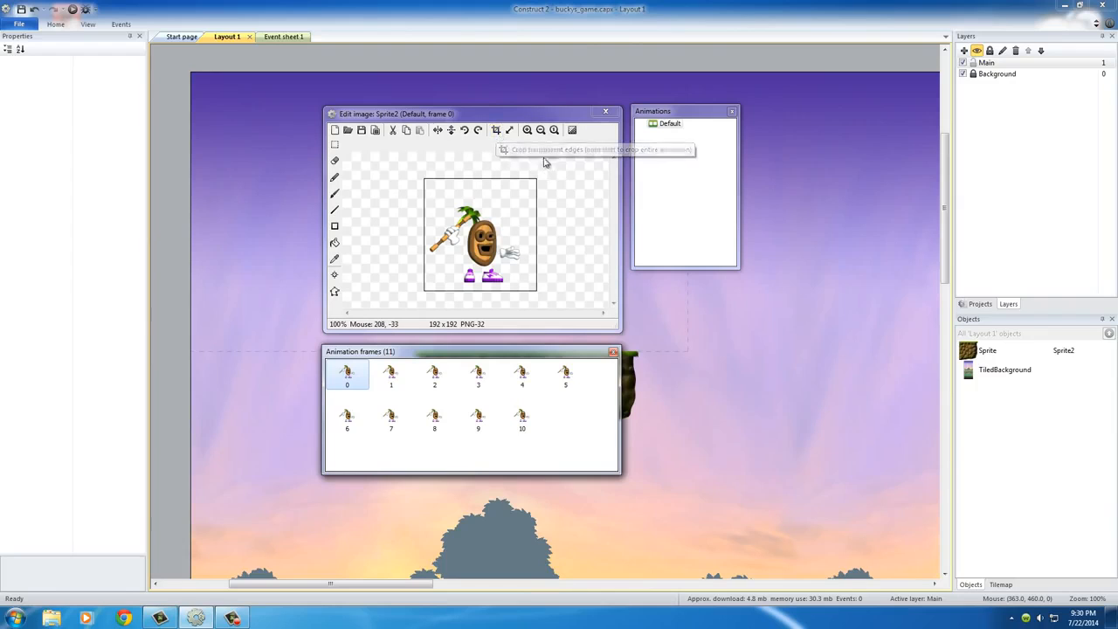
click(496, 130)
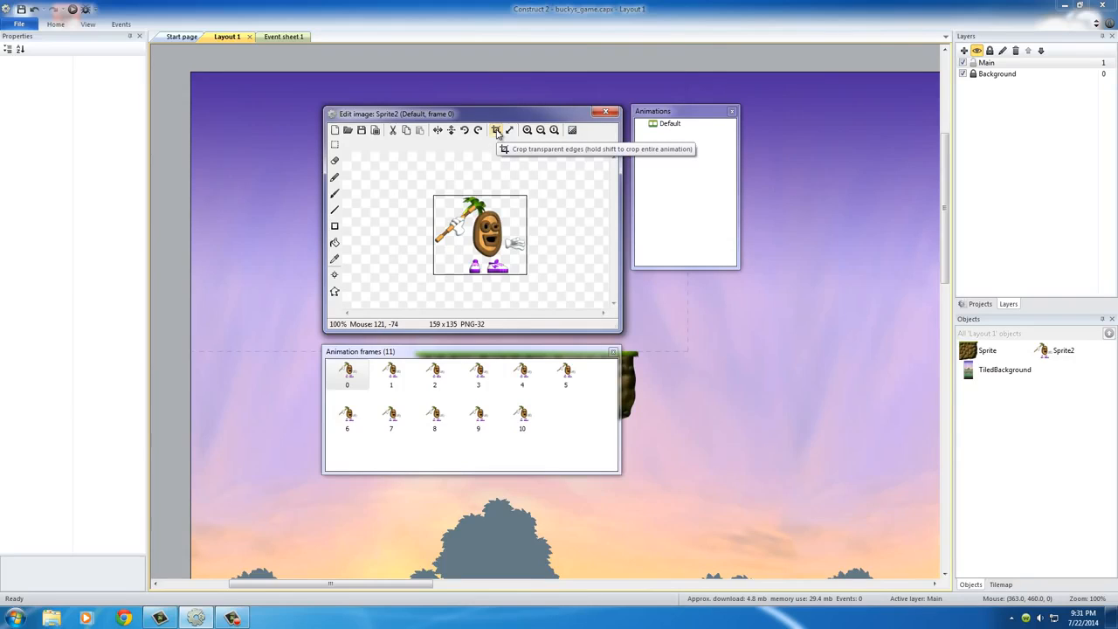
Step: Examine the cropped animation frames to compare their size and the character's position within them
click(390, 373)
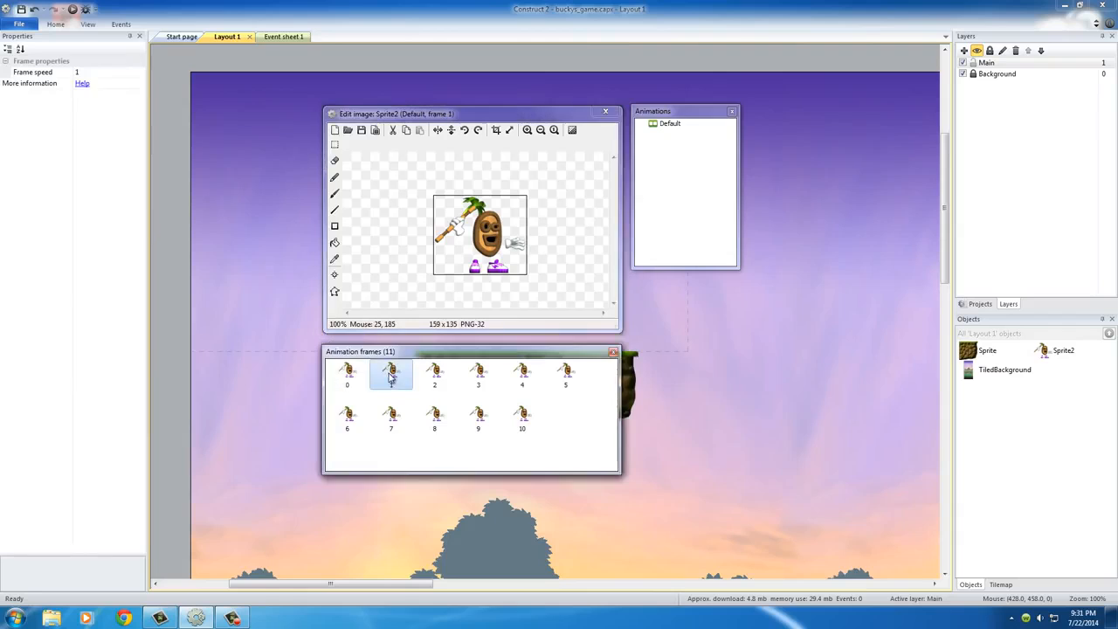
click(435, 374)
click(478, 418)
click(521, 417)
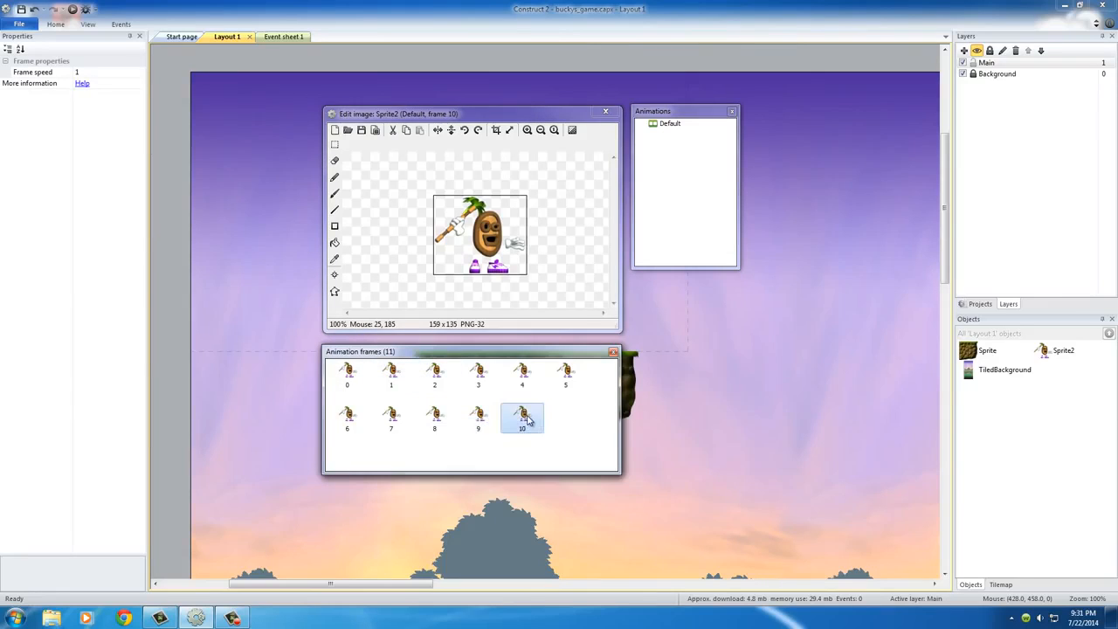
click(348, 374)
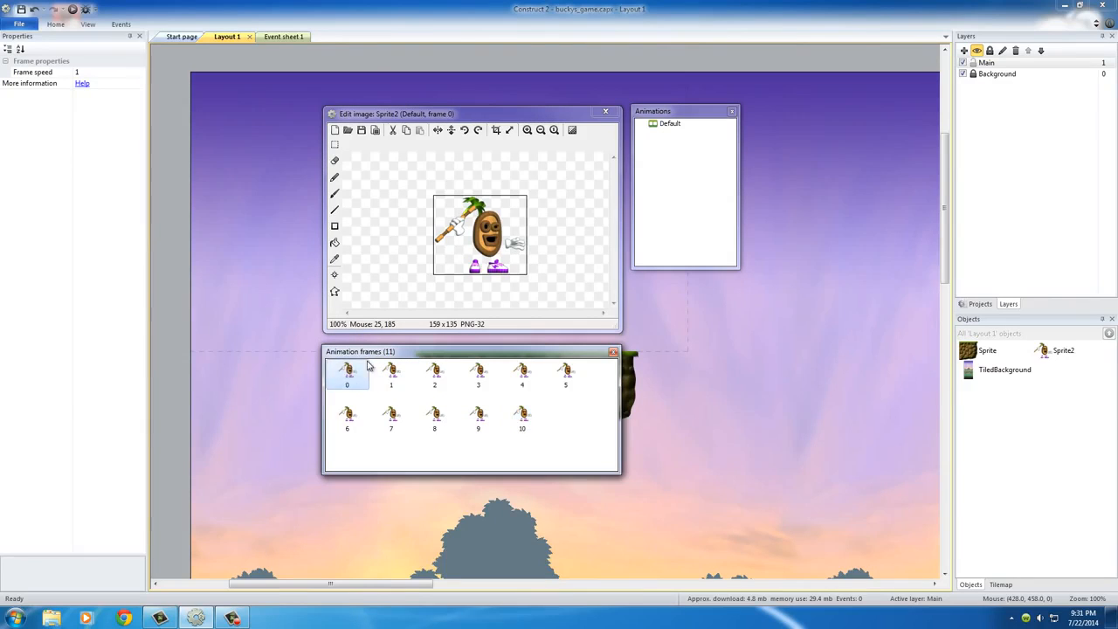
click(521, 417)
click(390, 373)
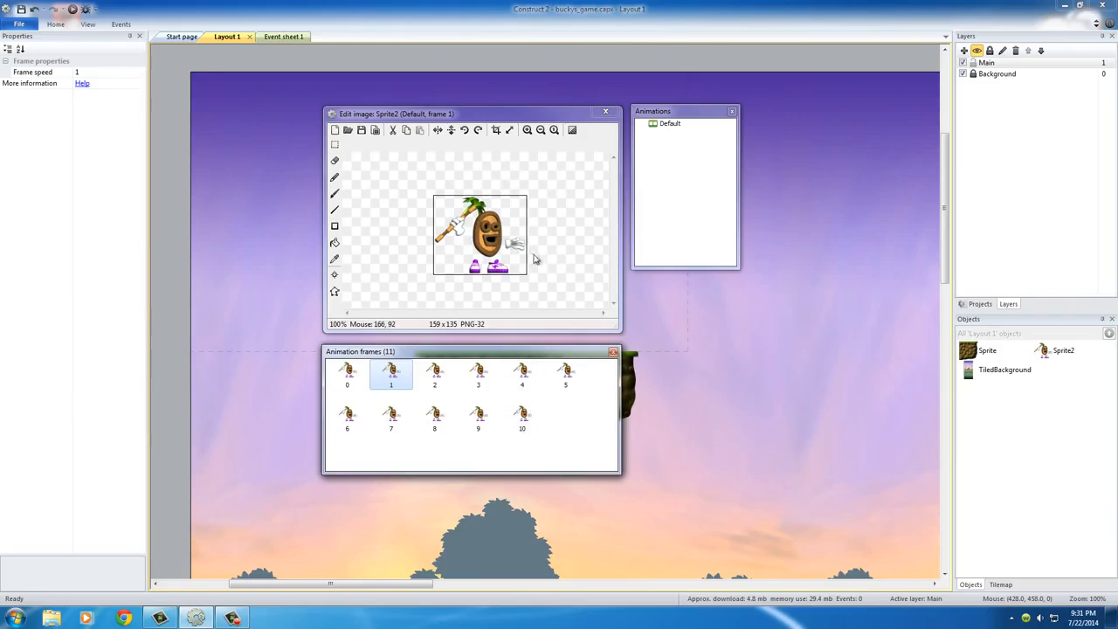
click(358, 375)
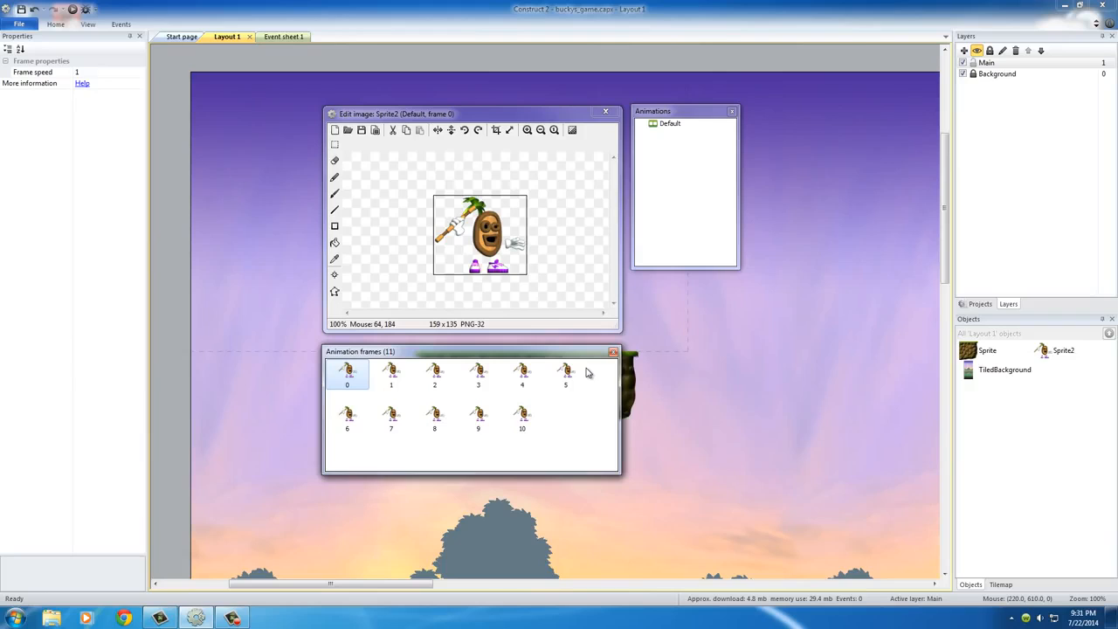
click(487, 230)
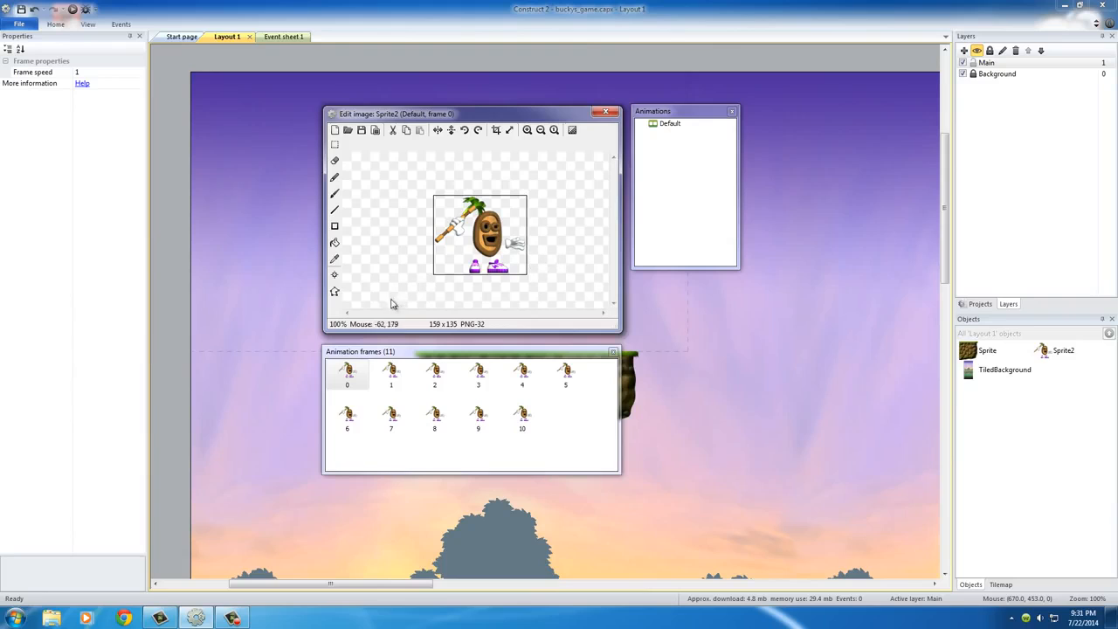
Step: Set the origin point of frame 0 to the image's bottom centre, at X 80, Y 135, and compare it with frame 1
click(335, 276)
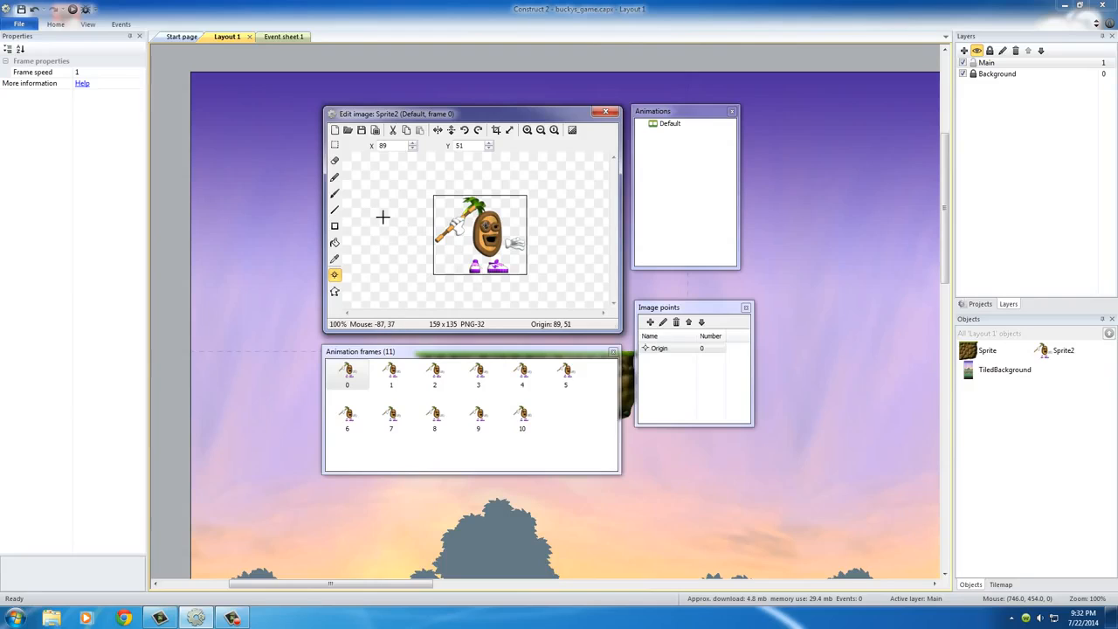
click(335, 260)
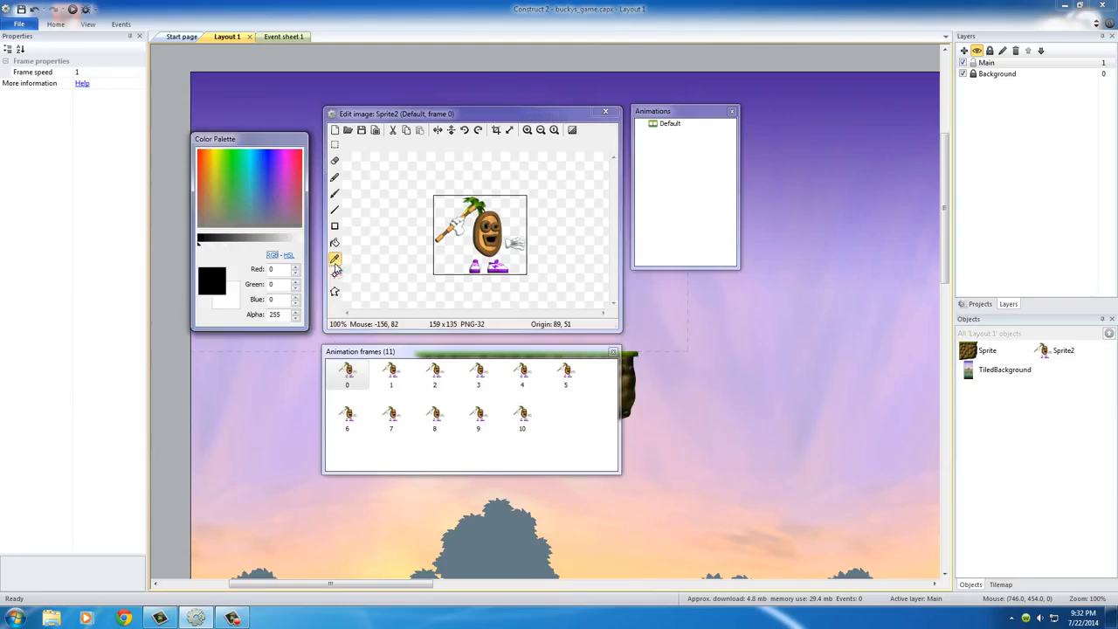
click(335, 277)
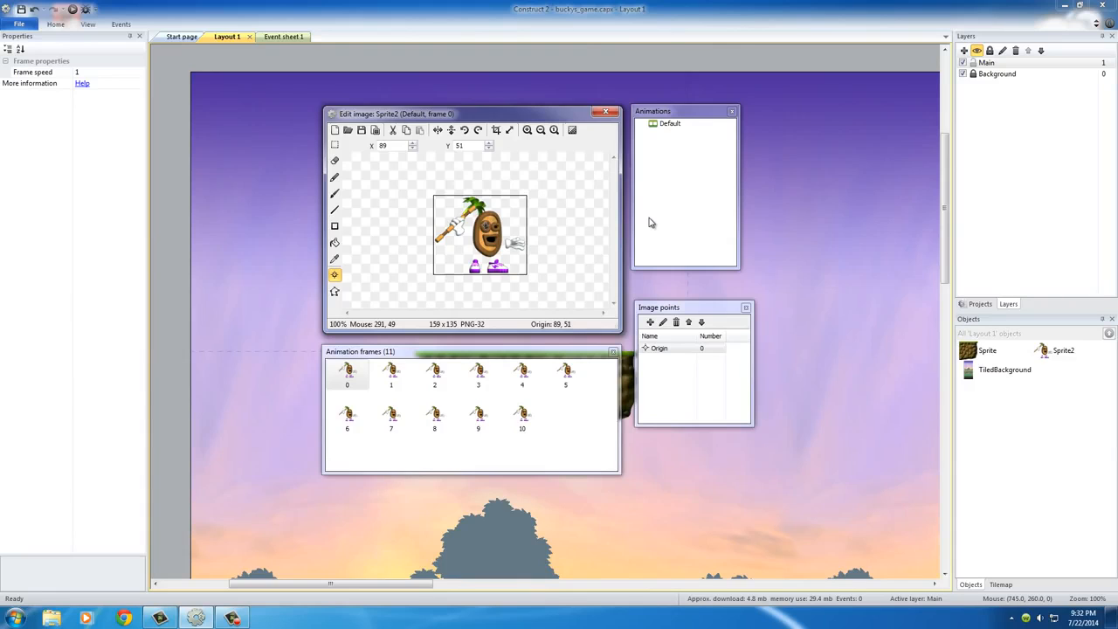
key(KP_2)
key(KP_4)
key(KP_5)
key(KP_6)
key(KP_2)
click(391, 373)
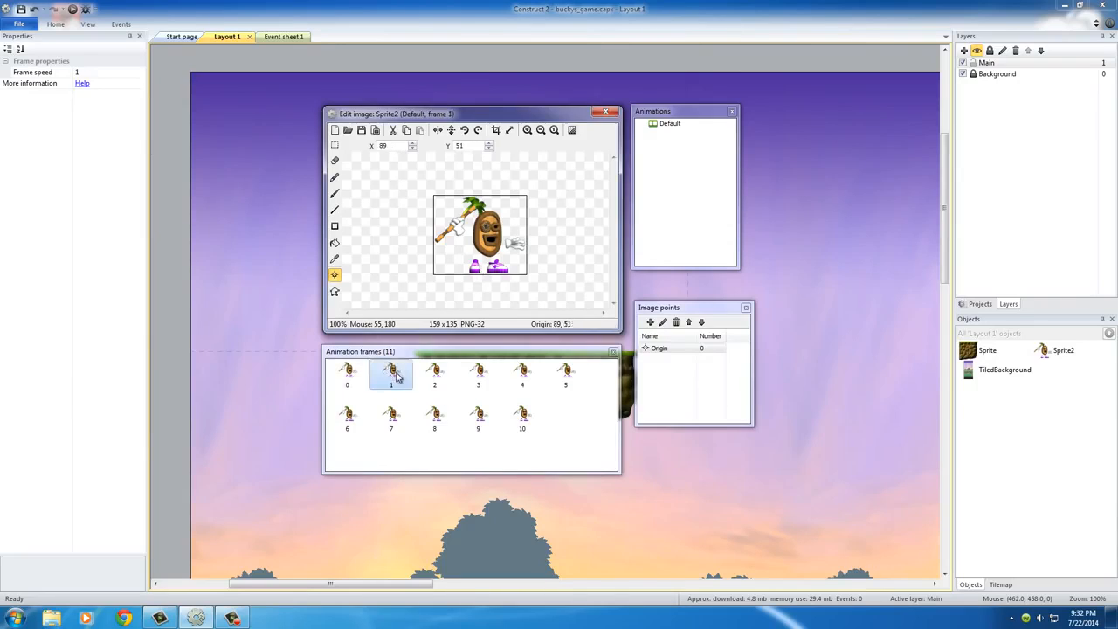
click(347, 373)
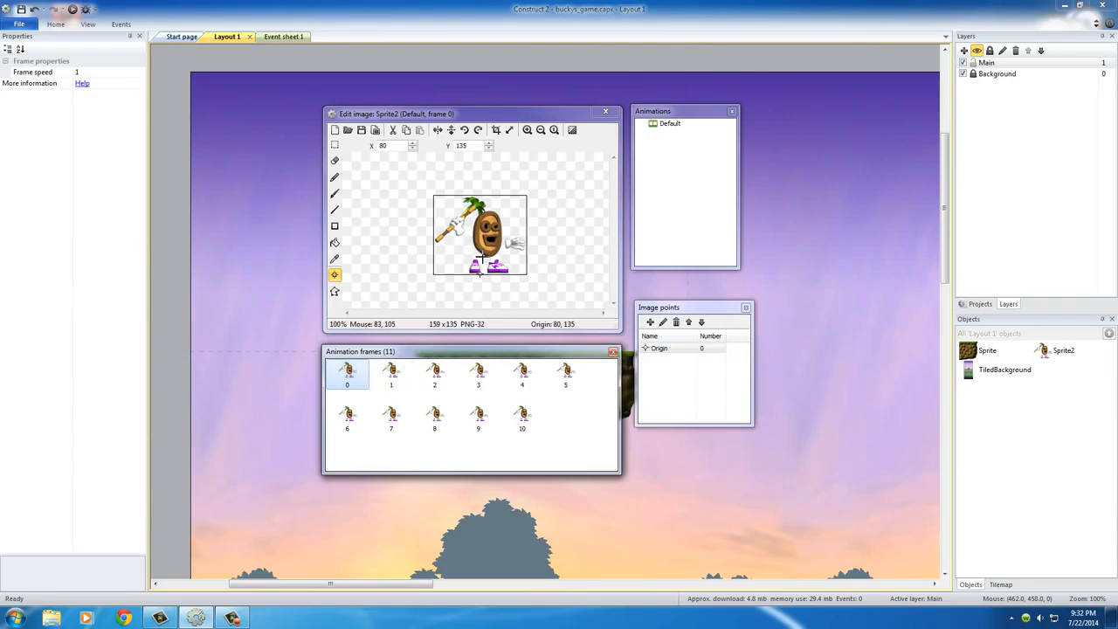
Step: Compare the origin points of frames 0, 1 and 10, and apply frame 0's origin to the whole animation
click(390, 372)
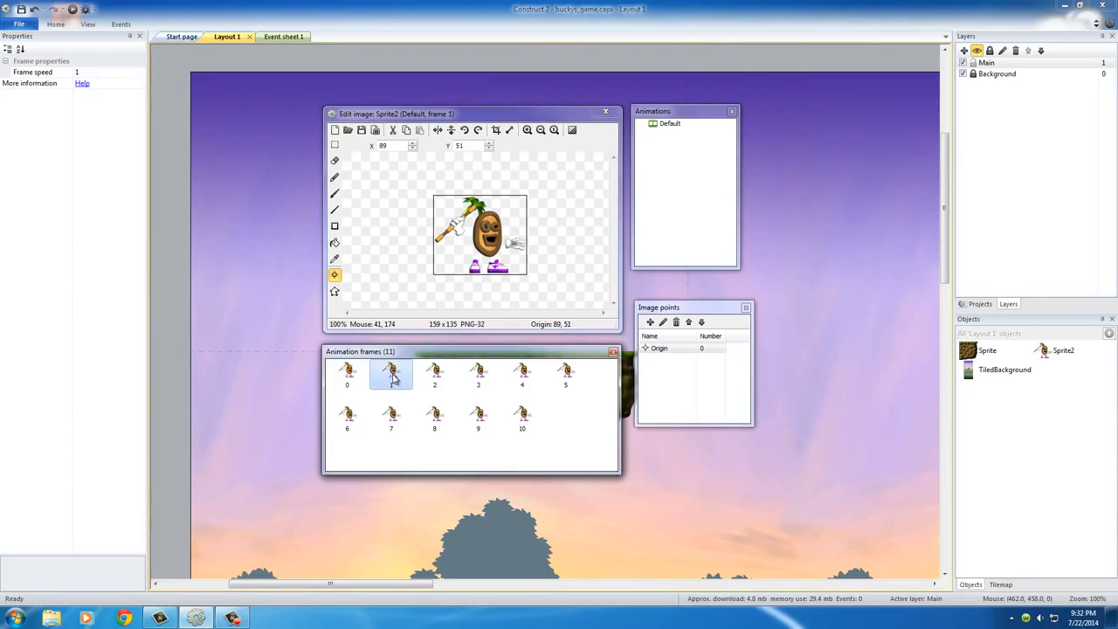
click(350, 374)
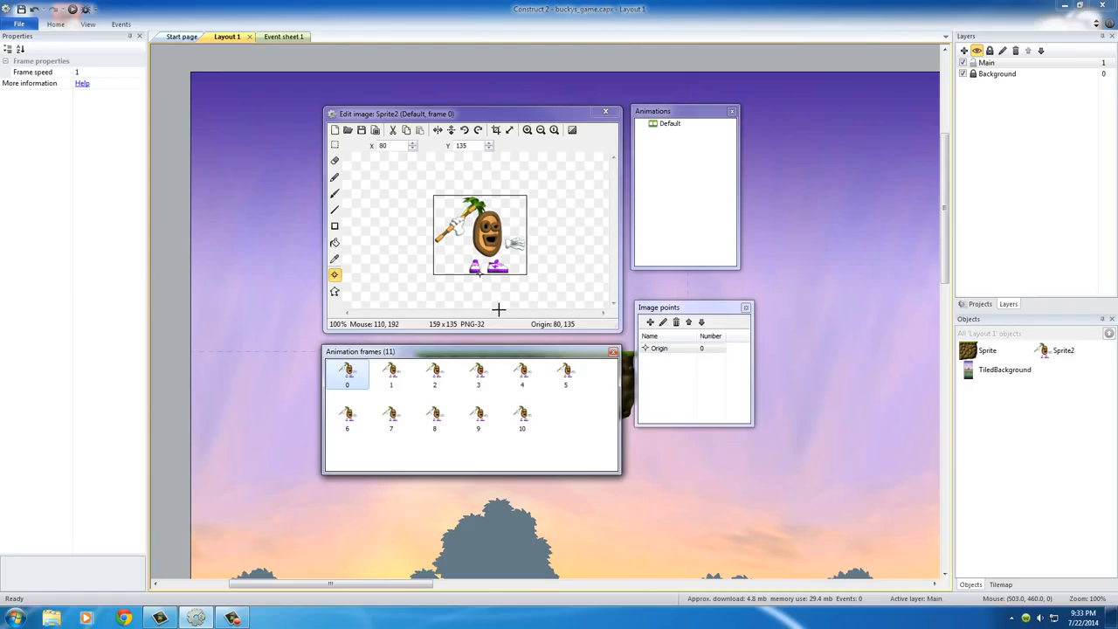
click(392, 374)
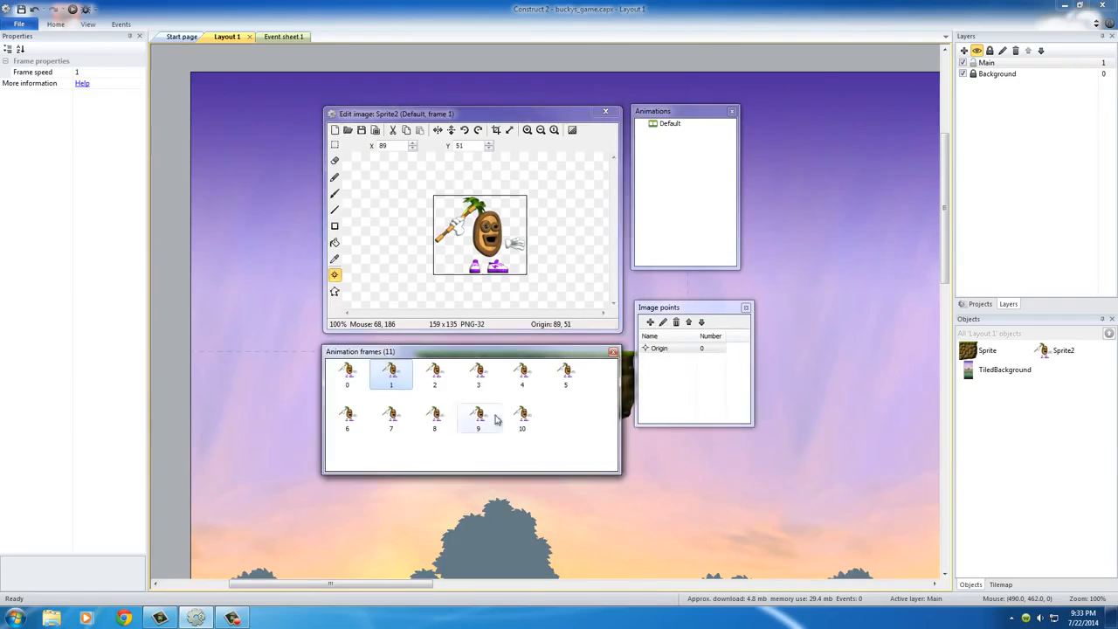
click(522, 416)
click(347, 374)
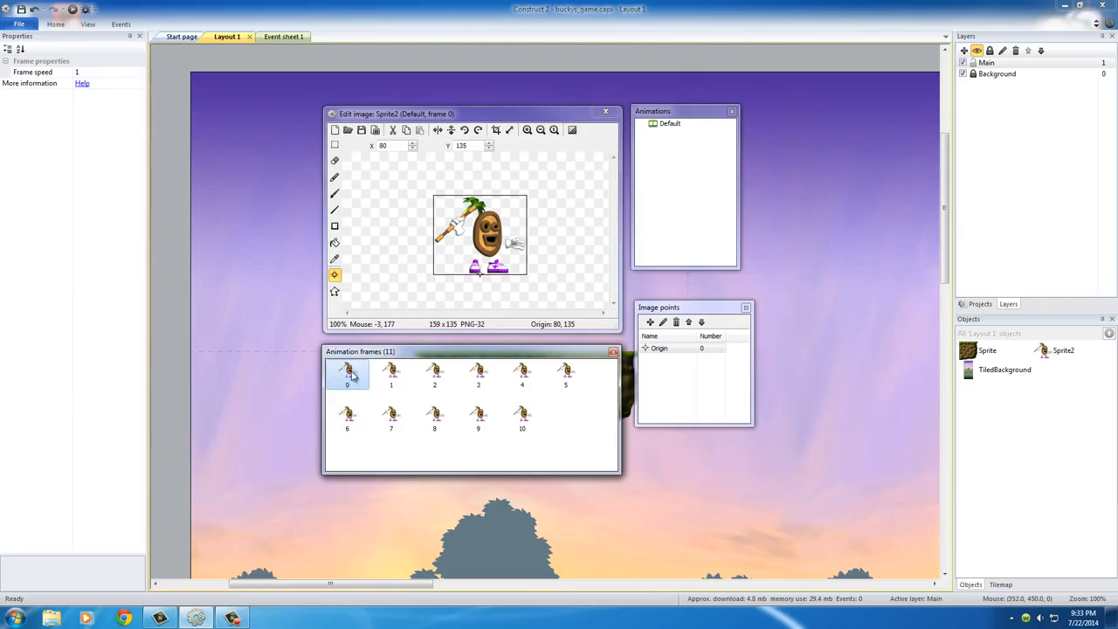
click(674, 308)
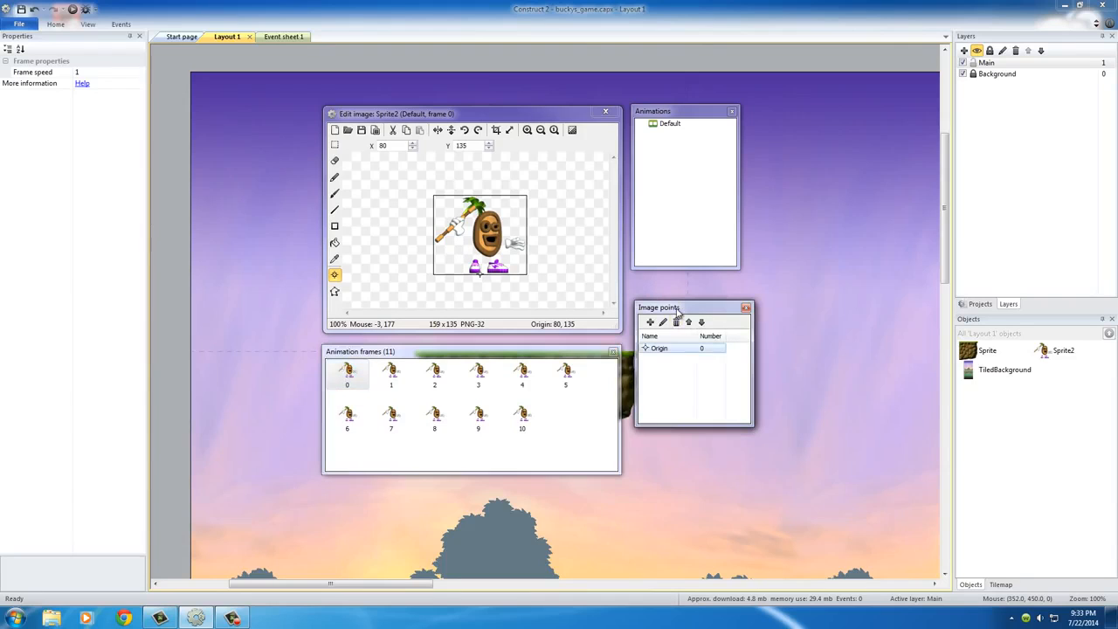
right_click(661, 351)
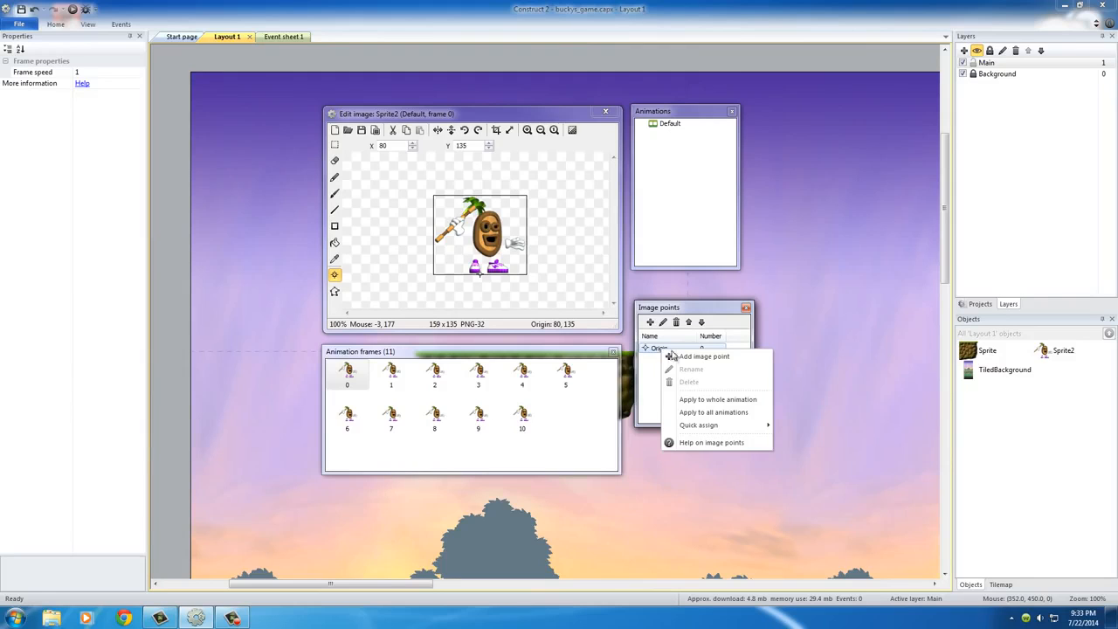
click(727, 400)
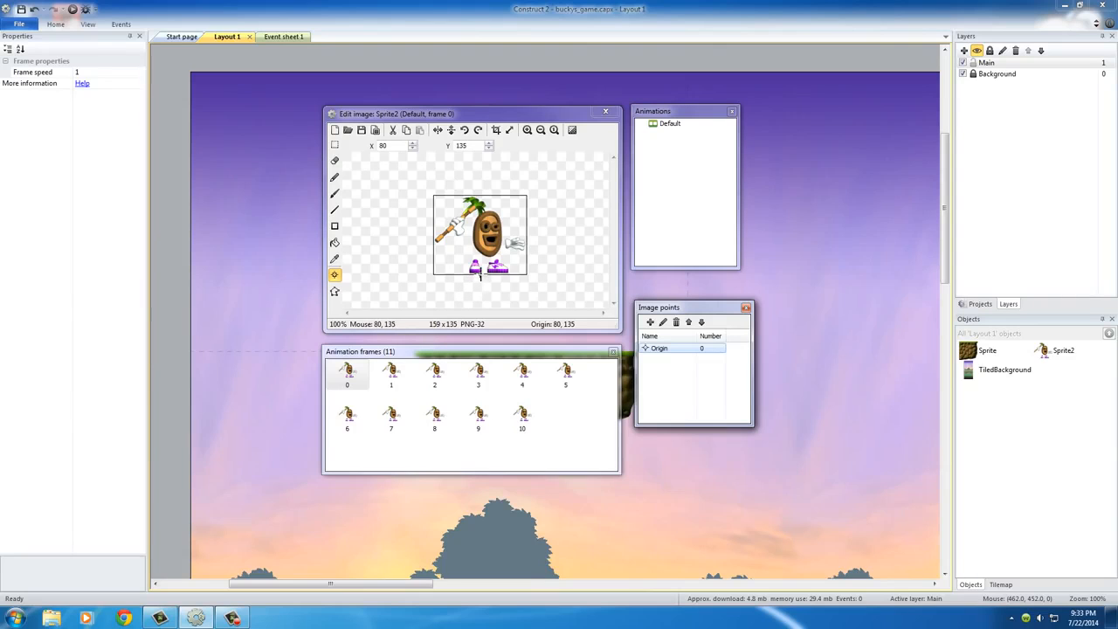
Step: Examine the origin point in each animation frame from 1 through 10, and return to frame 0
click(393, 374)
click(435, 373)
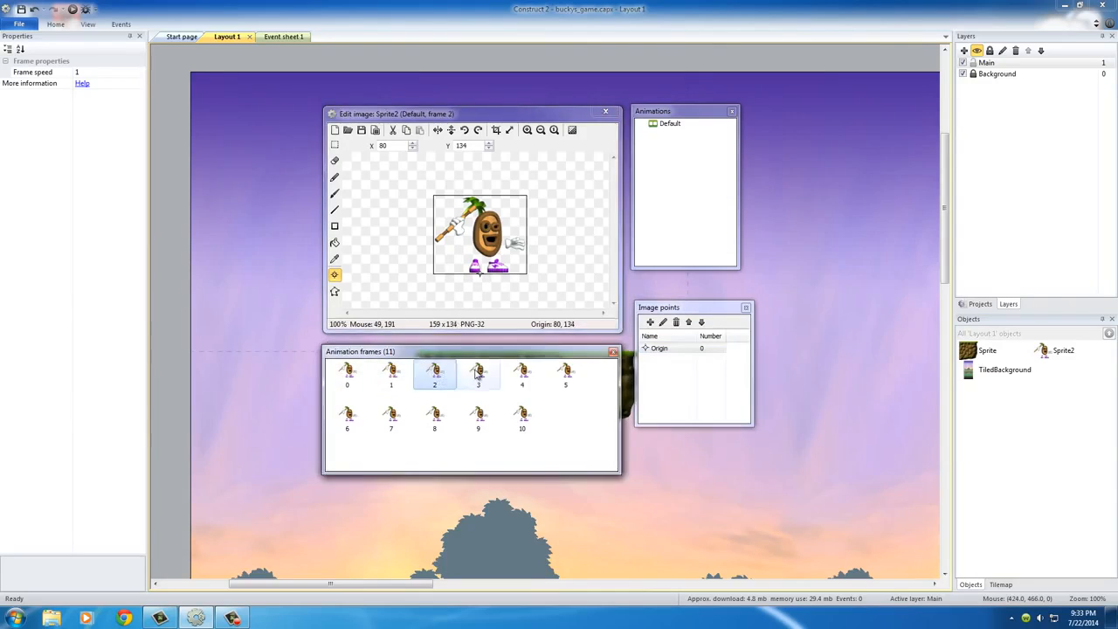
click(478, 373)
click(522, 374)
click(576, 373)
click(347, 415)
click(391, 416)
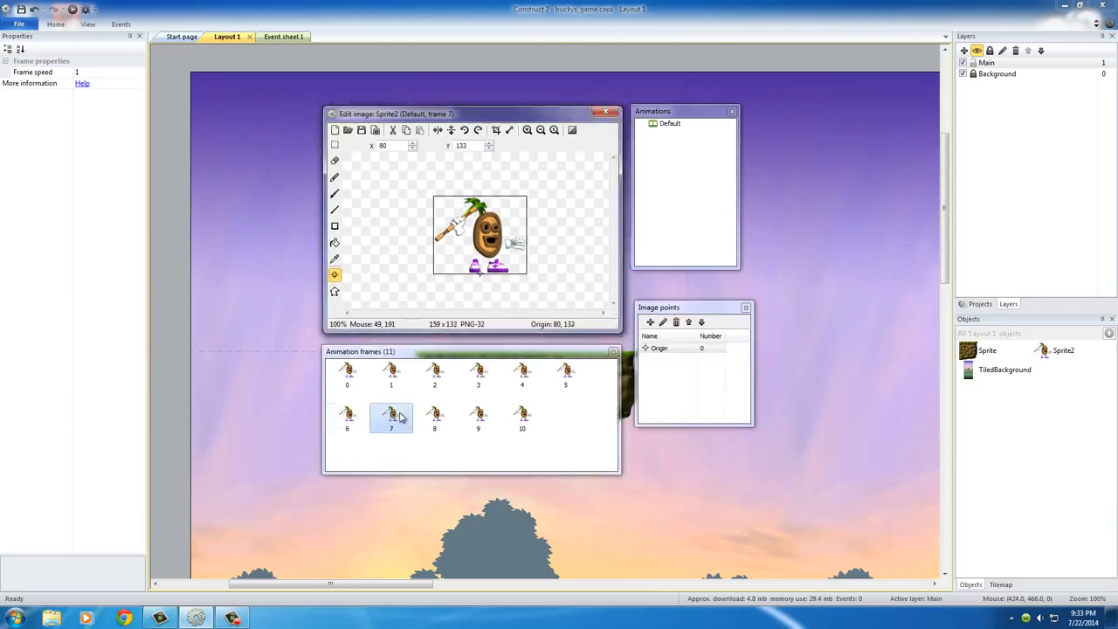
click(441, 419)
click(489, 417)
click(521, 417)
click(350, 373)
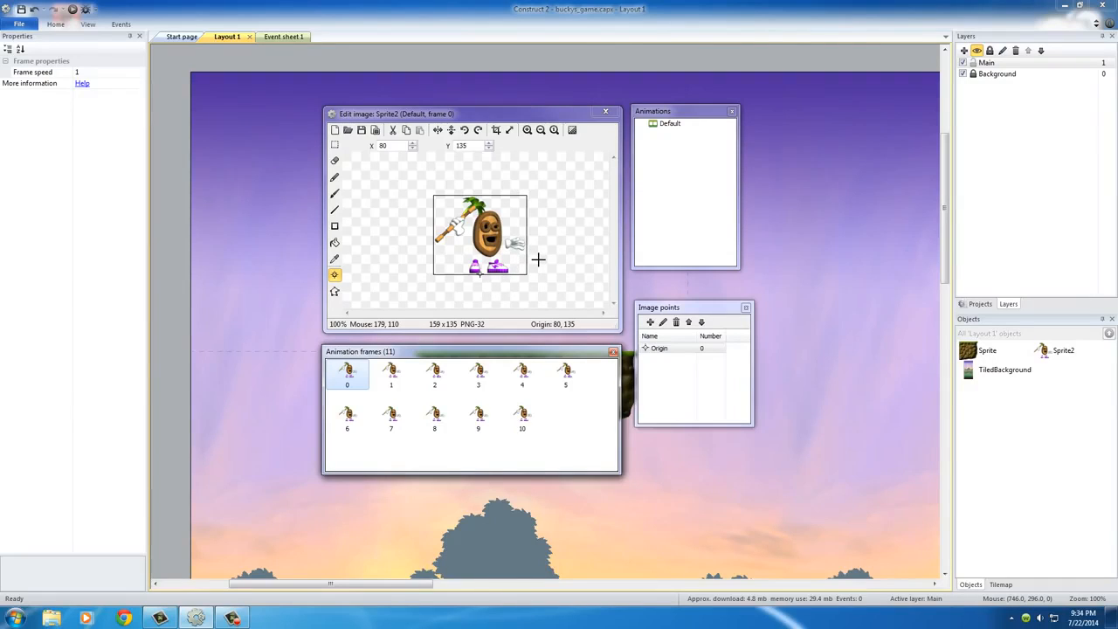
drag(569, 352, 511, 360)
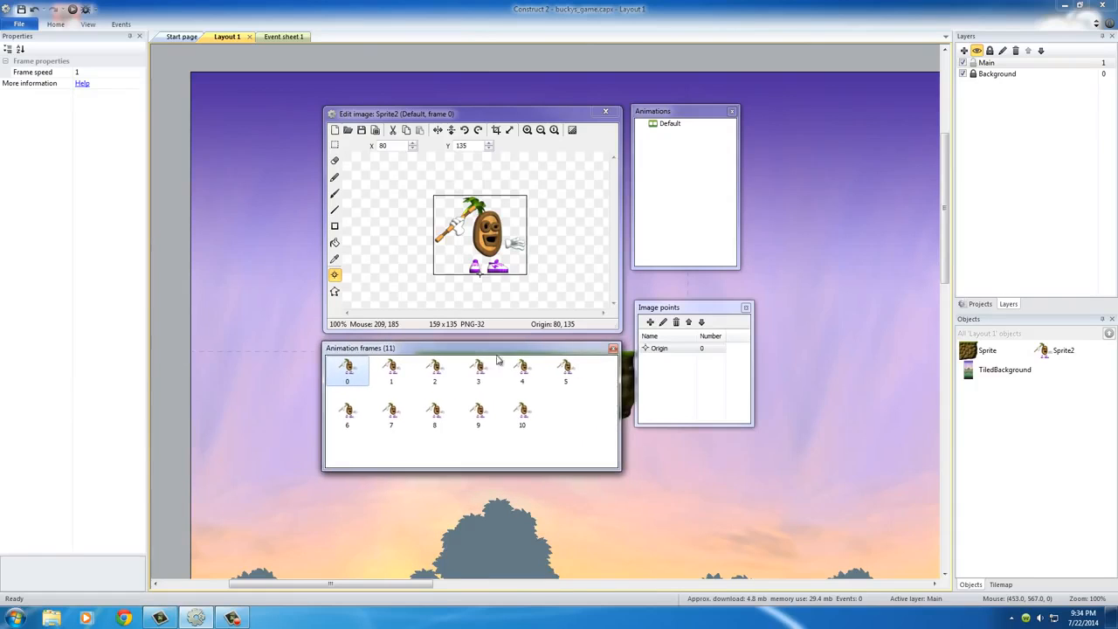